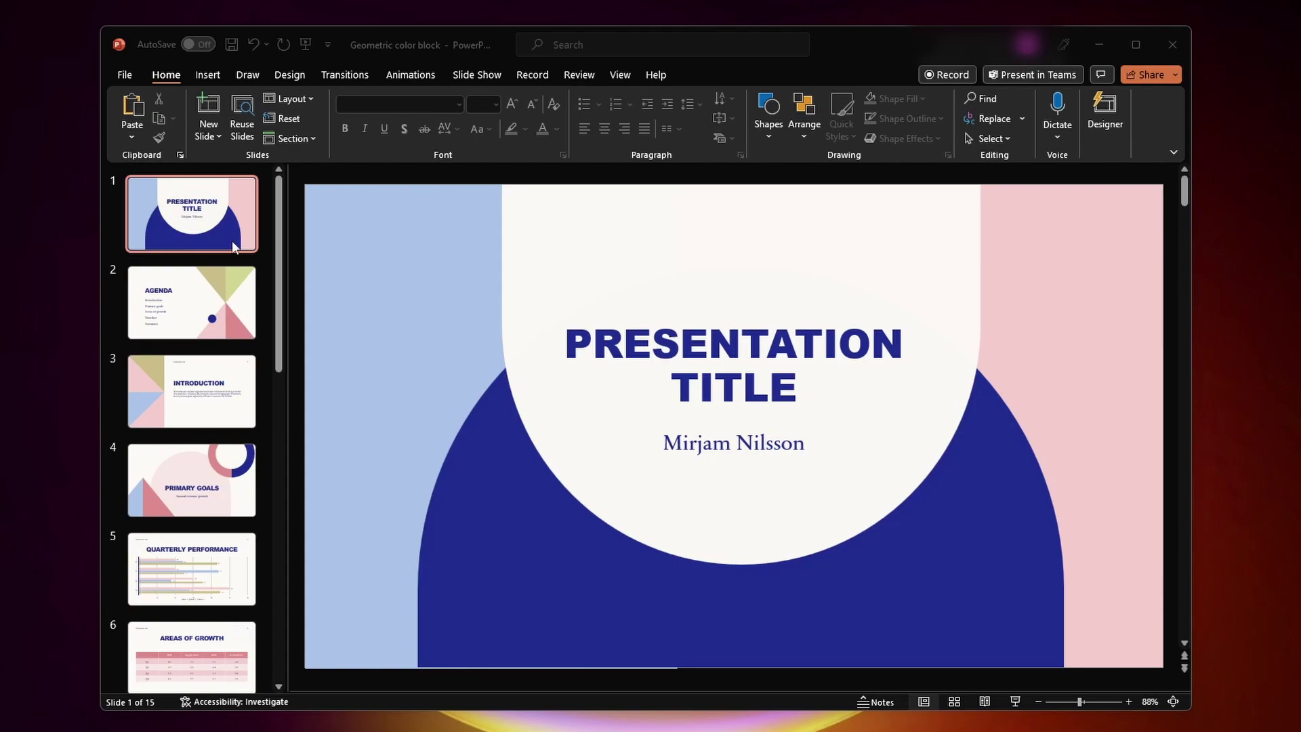
Switch the title slide from On Mouse Click to advancing automatically After 00:02.00
click(216, 232)
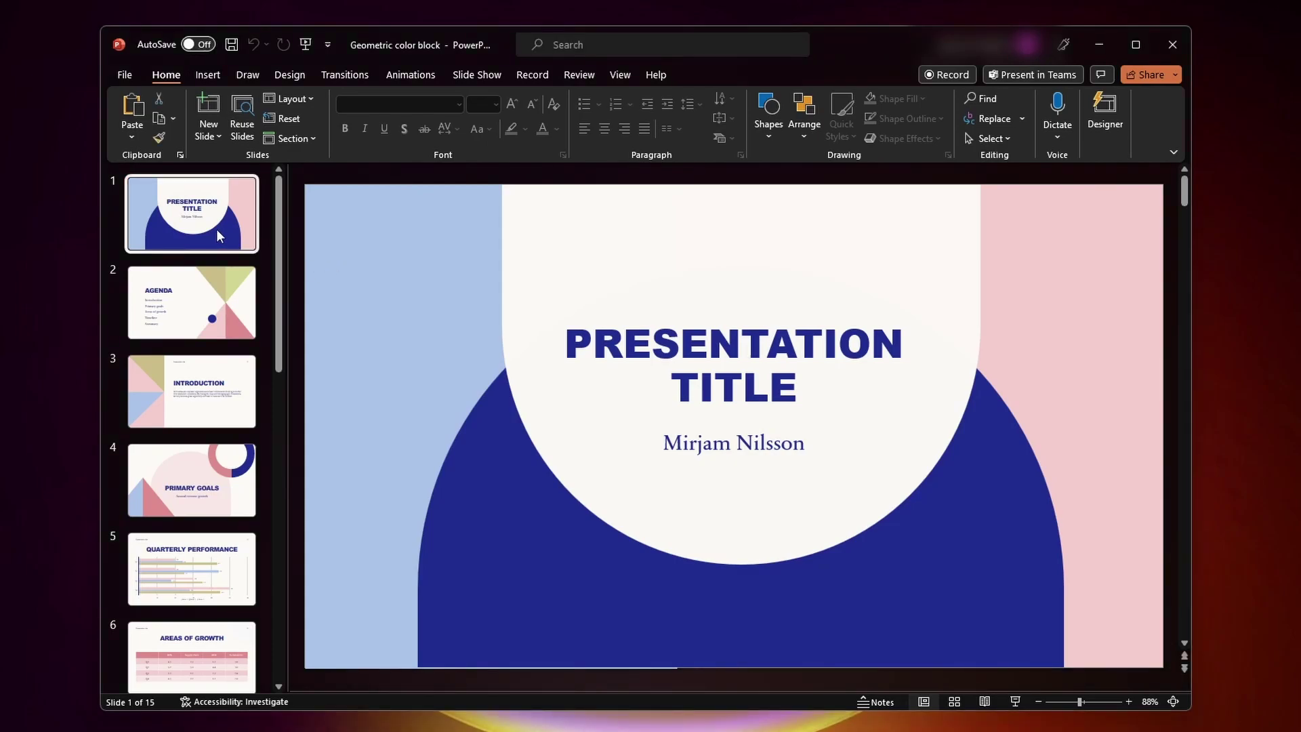
scroll(217, 229, down, 10)
scroll(216, 313, up, 3)
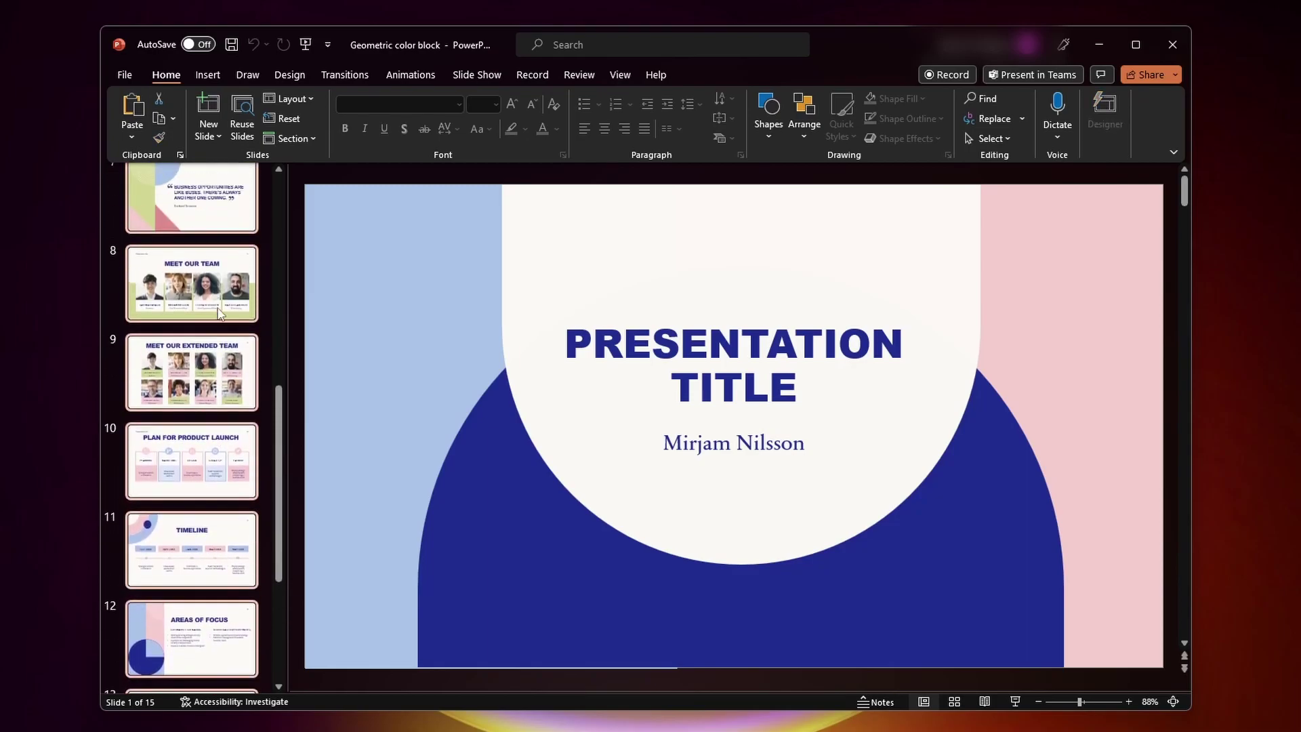
scroll(219, 312, up, 3)
scroll(222, 311, up, 3)
scroll(226, 310, up, 1)
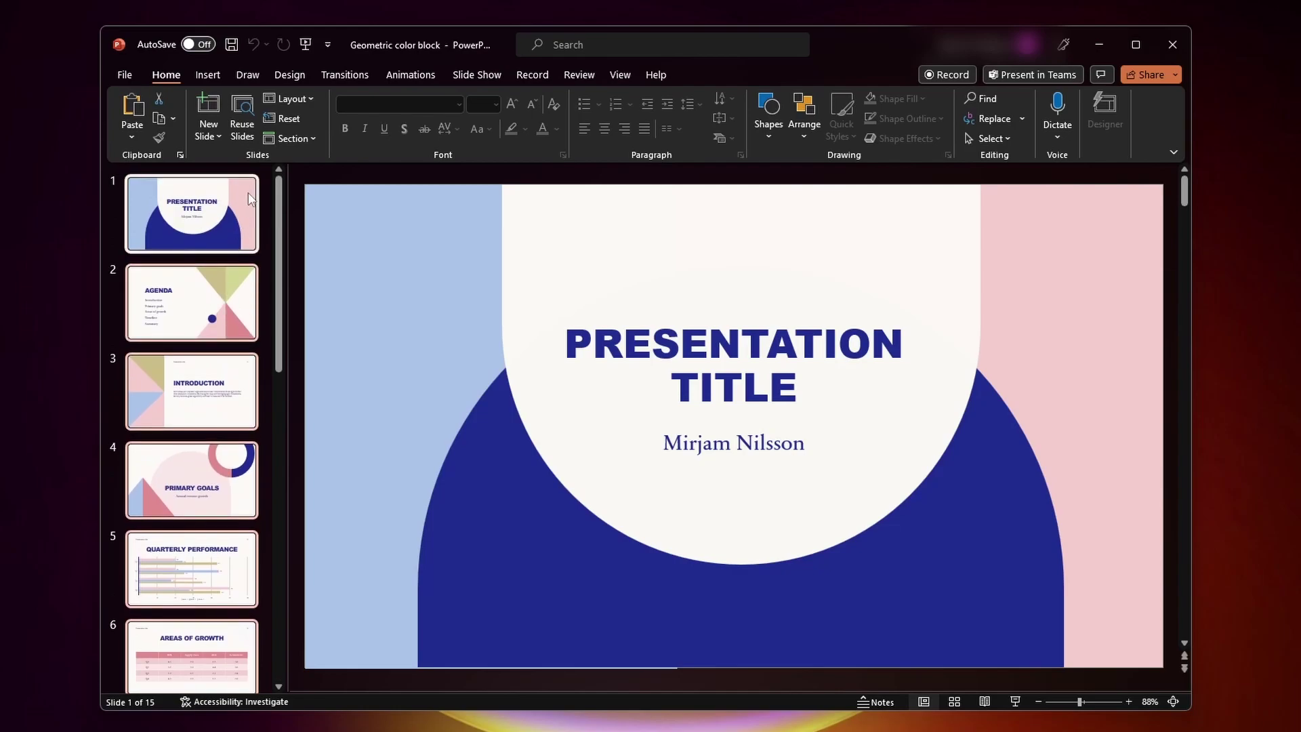
click(345, 75)
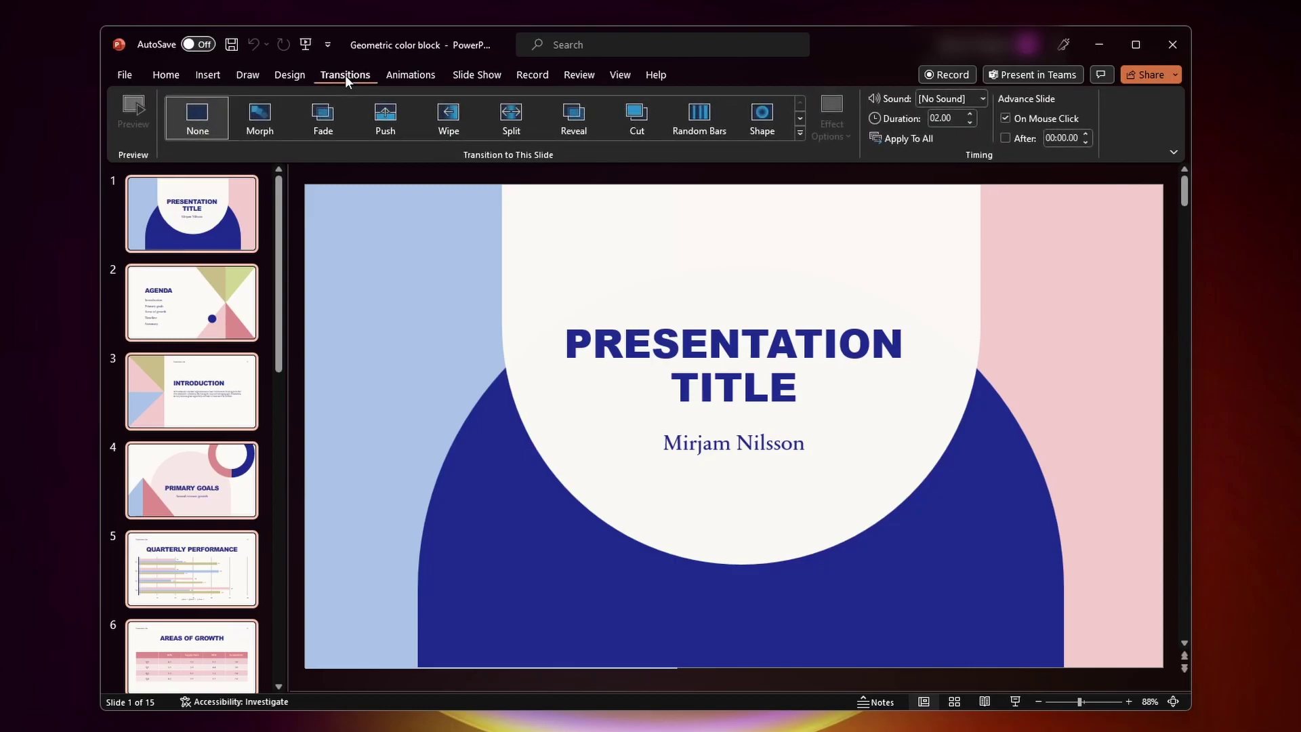
click(1006, 120)
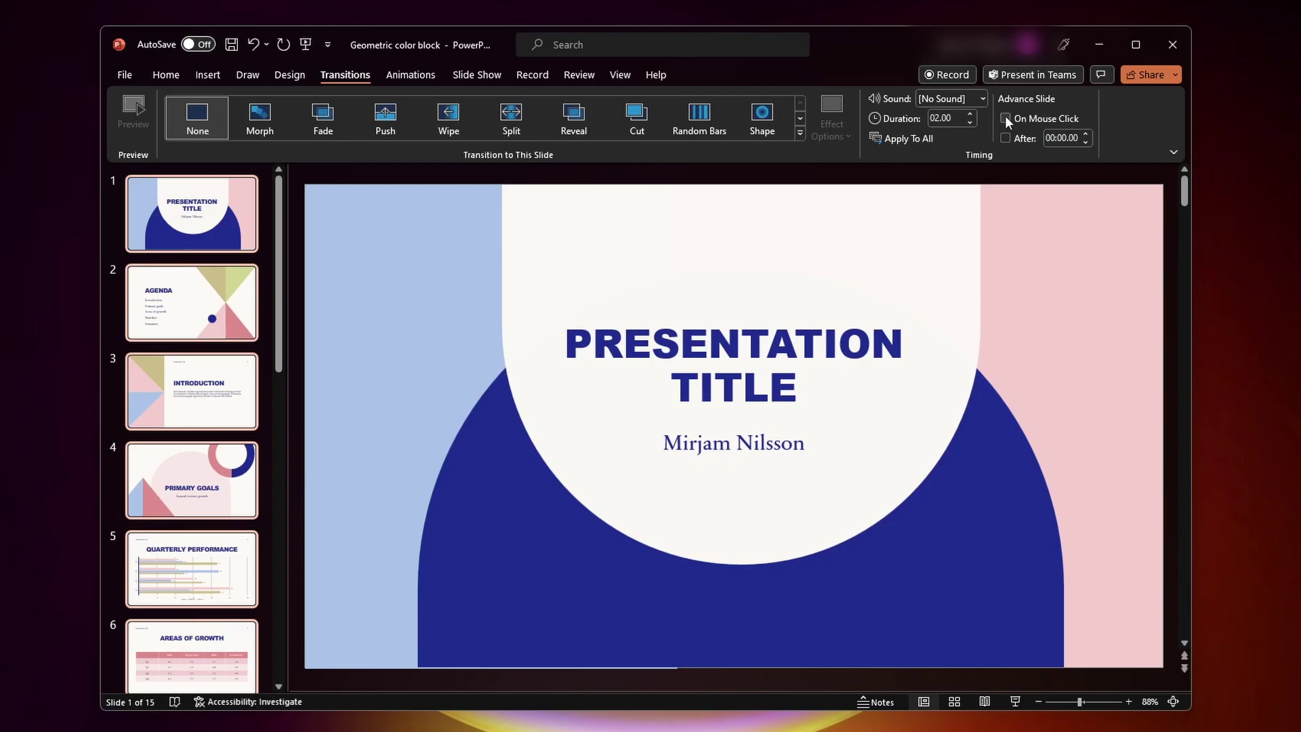
click(1006, 139)
Raise the Agenda slide's After timing to 00:03.00, then check the other slides' timings
click(211, 308)
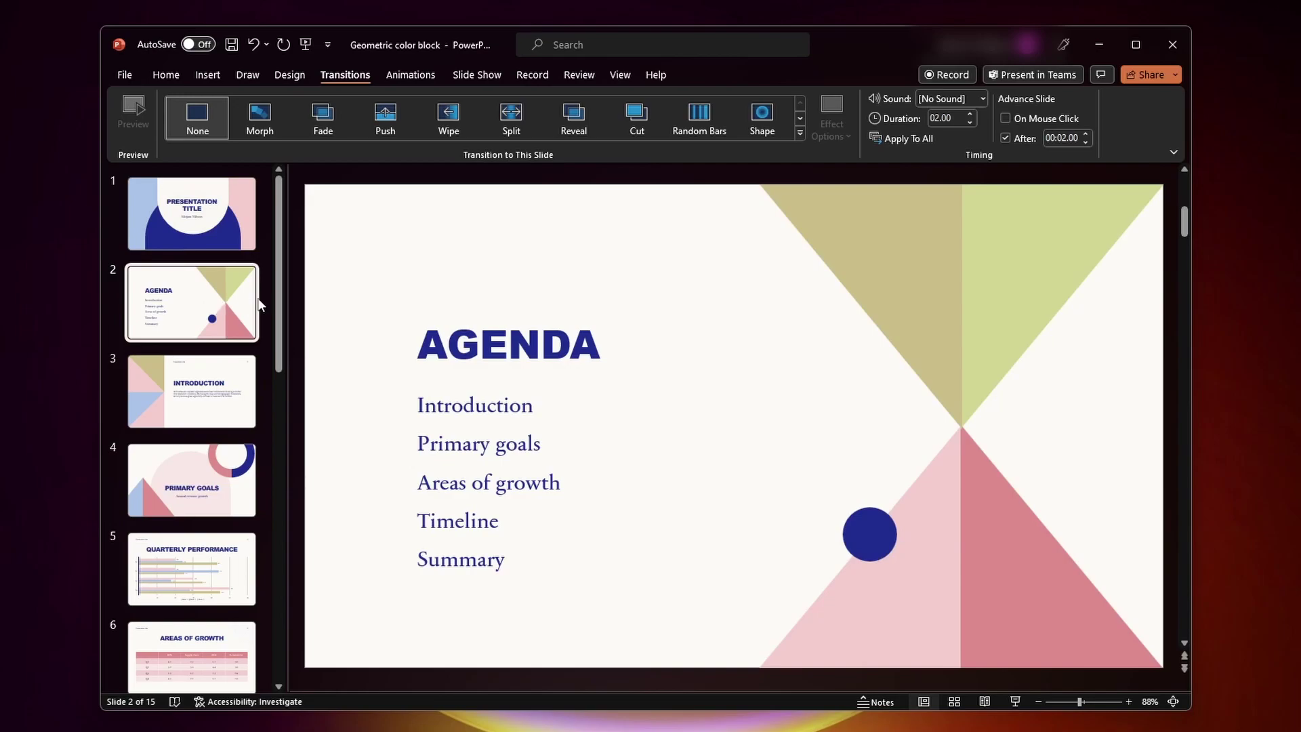
click(1086, 135)
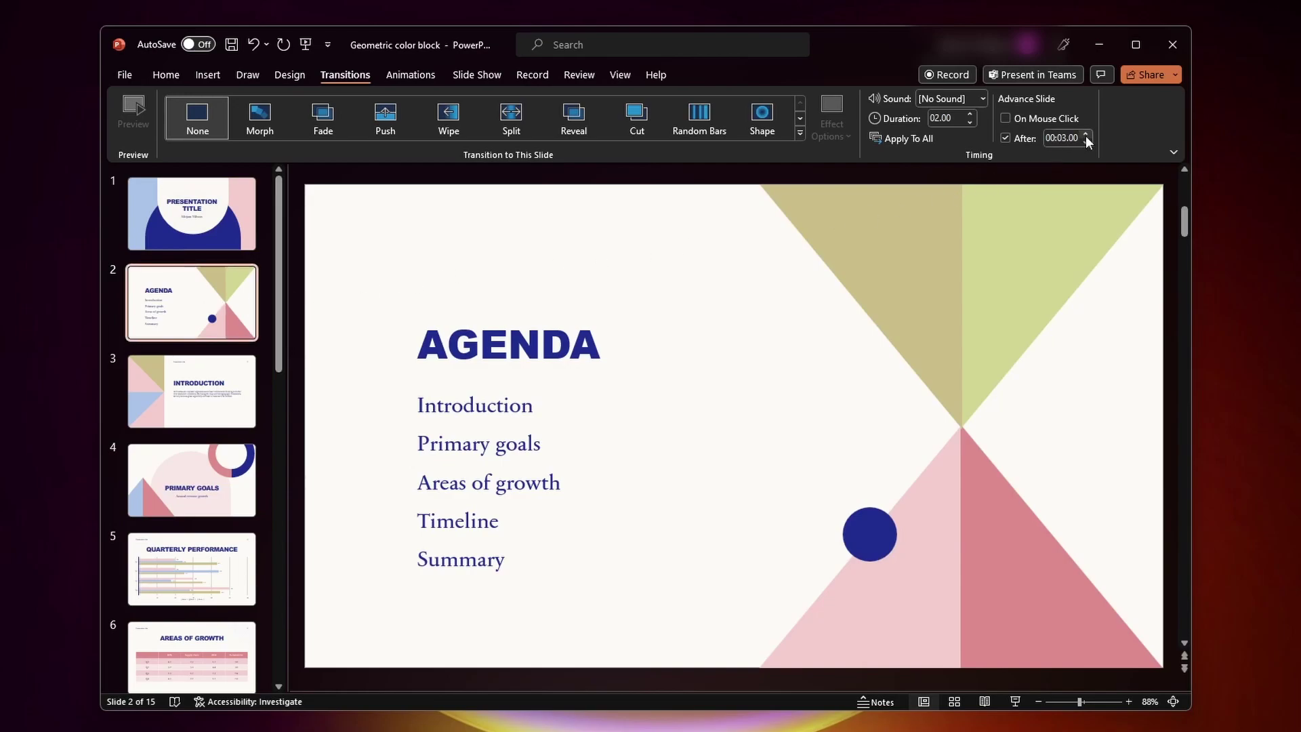
click(168, 216)
click(171, 305)
click(171, 401)
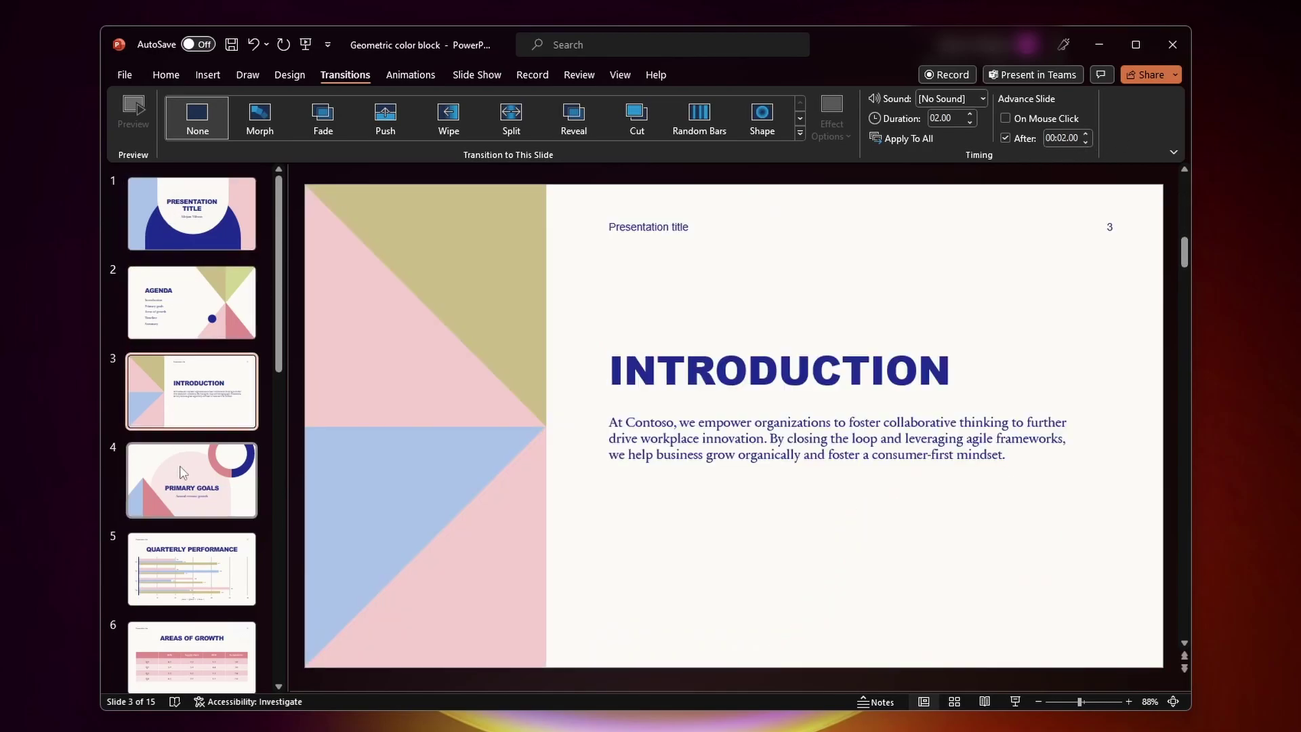